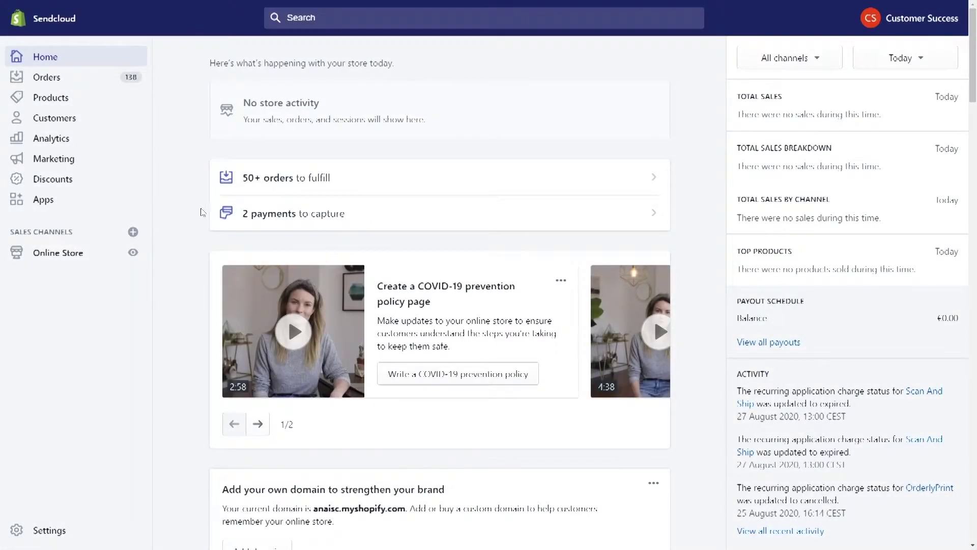
Search the Shopify App Store for 'Sendcloud' and open the Sendcloud app listing
{"action": "left_click", "coordinate": [91, 202]}
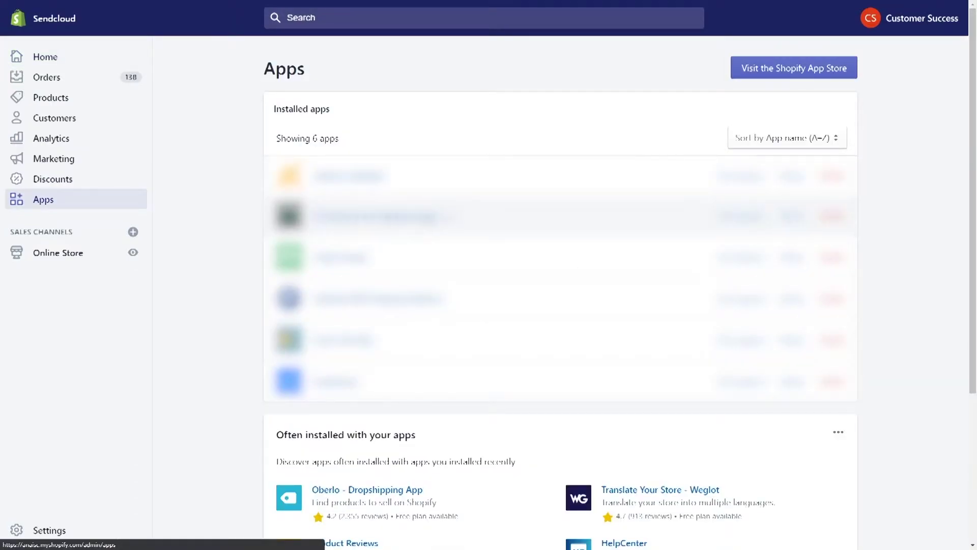
{"action": "left_click", "coordinate": [768, 76]}
{"action": "left_click", "coordinate": [314, 142]}
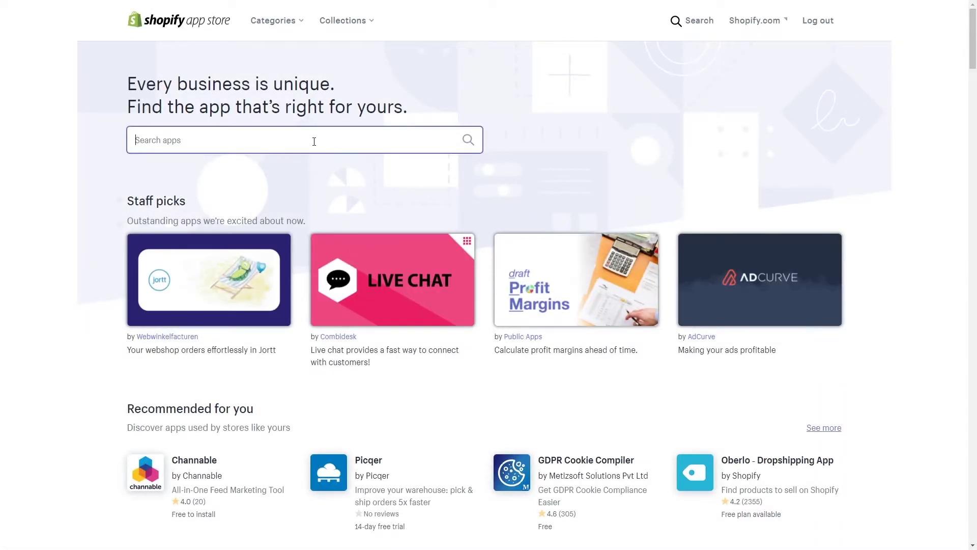
{"action": "type", "text": "Sendcloud"}
{"action": "key", "text": "Return"}
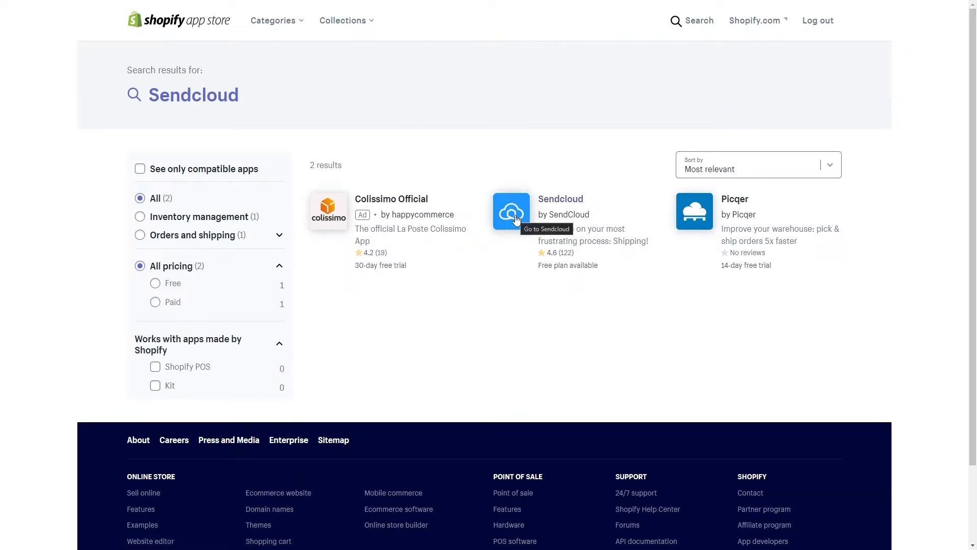
{"action": "left_click", "coordinate": [515, 221]}
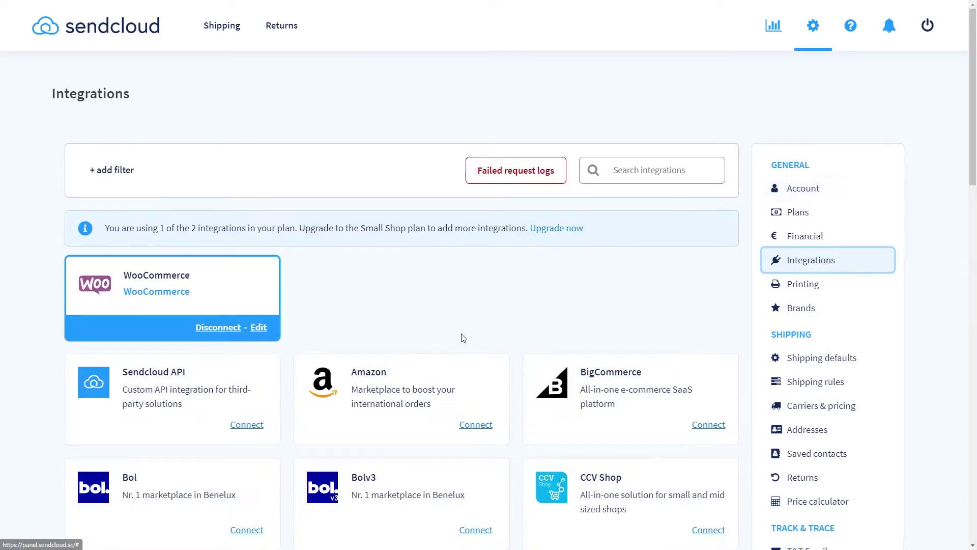
Tick Service Points in the Sendcloud shop integration, then go to Shopify's store Settings
{"action": "left_click", "coordinate": [258, 326]}
{"action": "scroll", "coordinate": [275, 360], "scroll_direction": "down", "scroll_amount": 3}
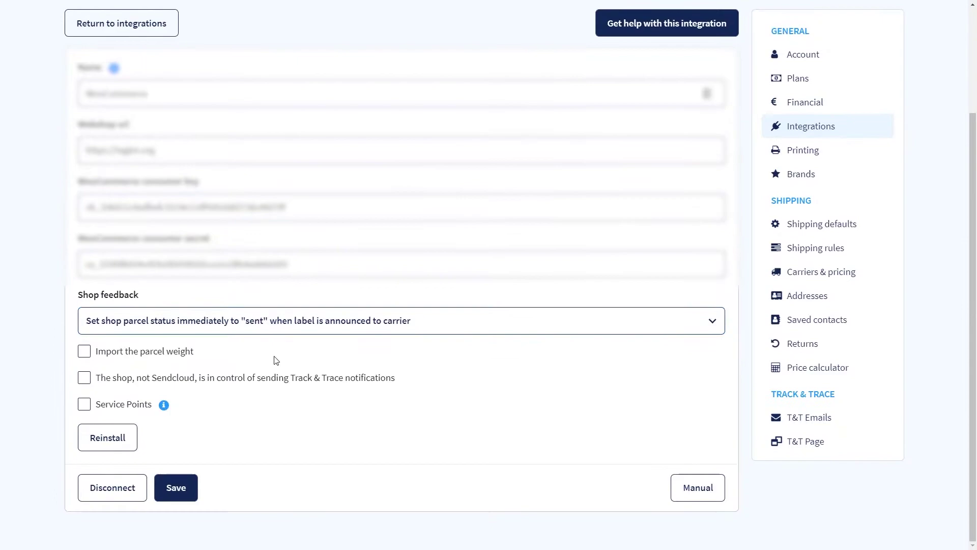
{"action": "left_click", "coordinate": [144, 411]}
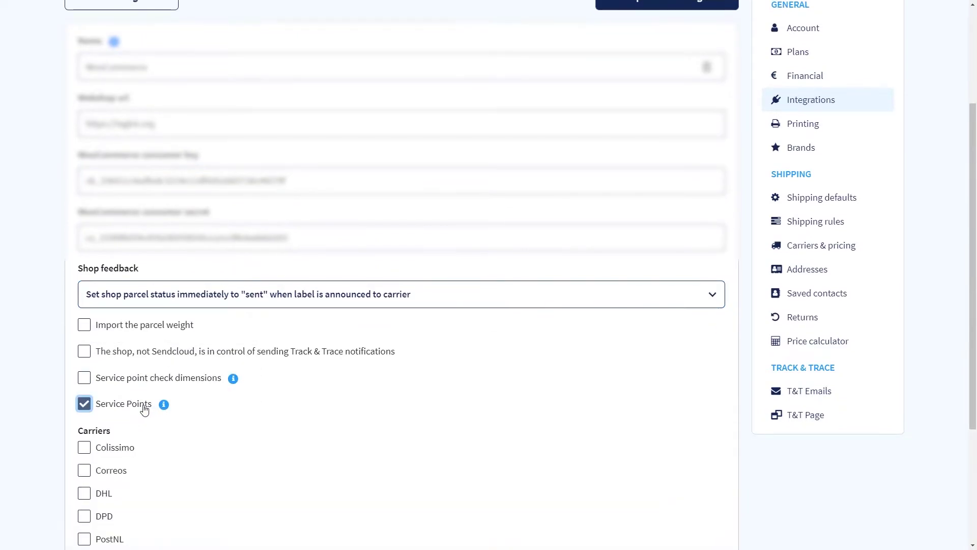
{"action": "scroll", "coordinate": [175, 406], "scroll_direction": "down", "scroll_amount": 2}
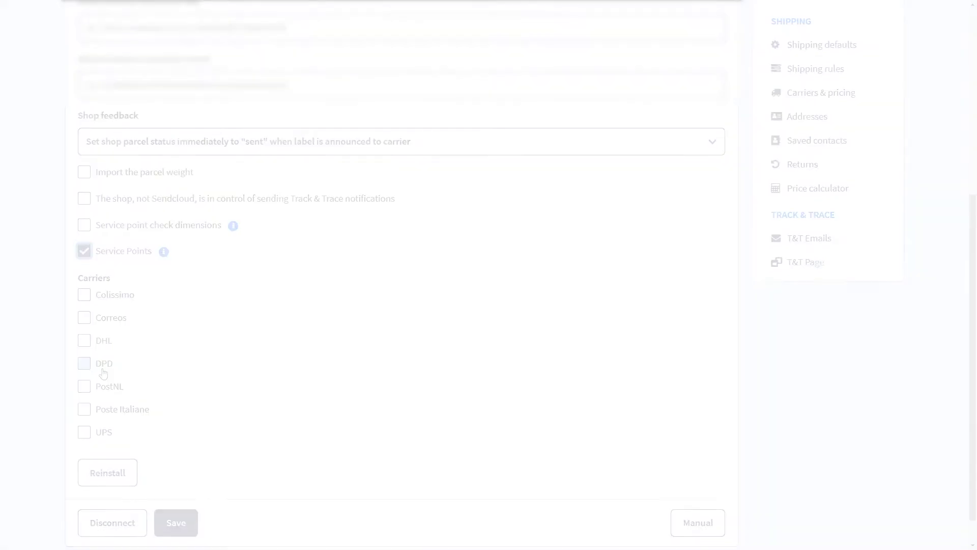
{"action": "left_click", "coordinate": [65, 536]}
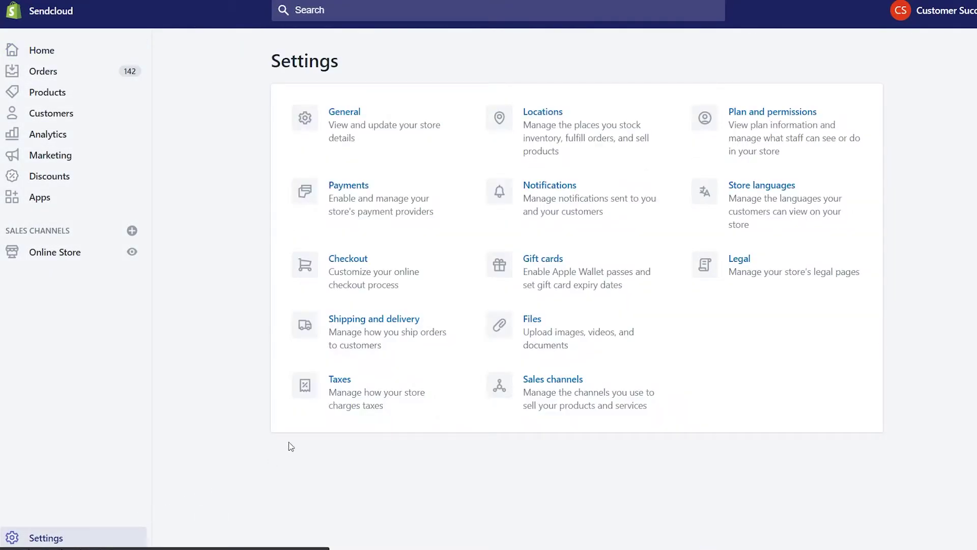
Edit a free Service Point Delivery DPD rate in the general shipping rates
{"action": "left_click", "coordinate": [376, 350]}
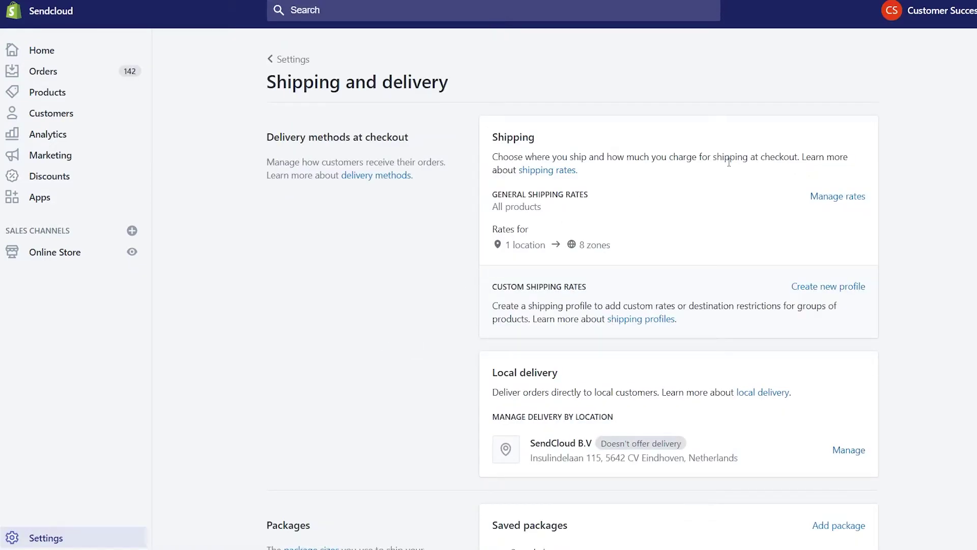
{"action": "left_click", "coordinate": [838, 197]}
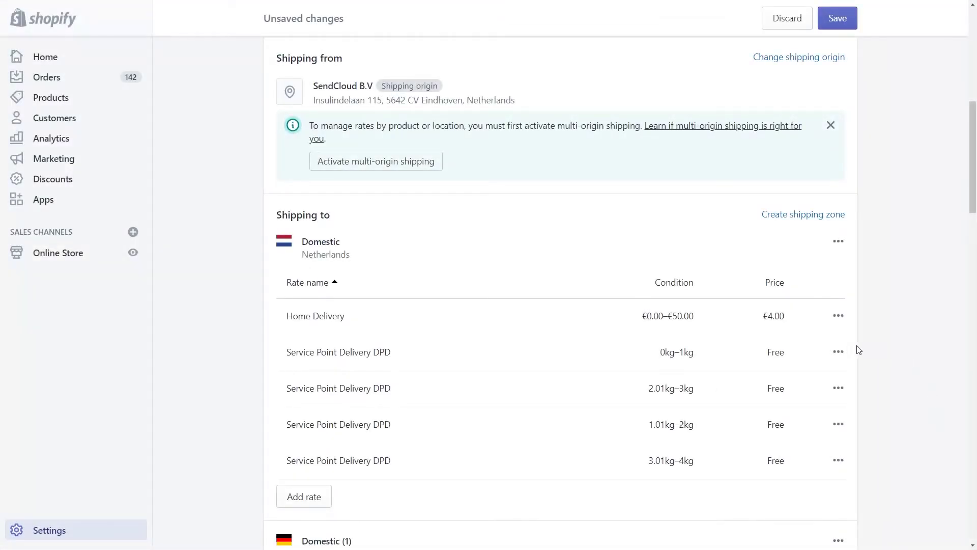
{"action": "left_click", "coordinate": [839, 353]}
{"action": "left_click", "coordinate": [809, 374]}
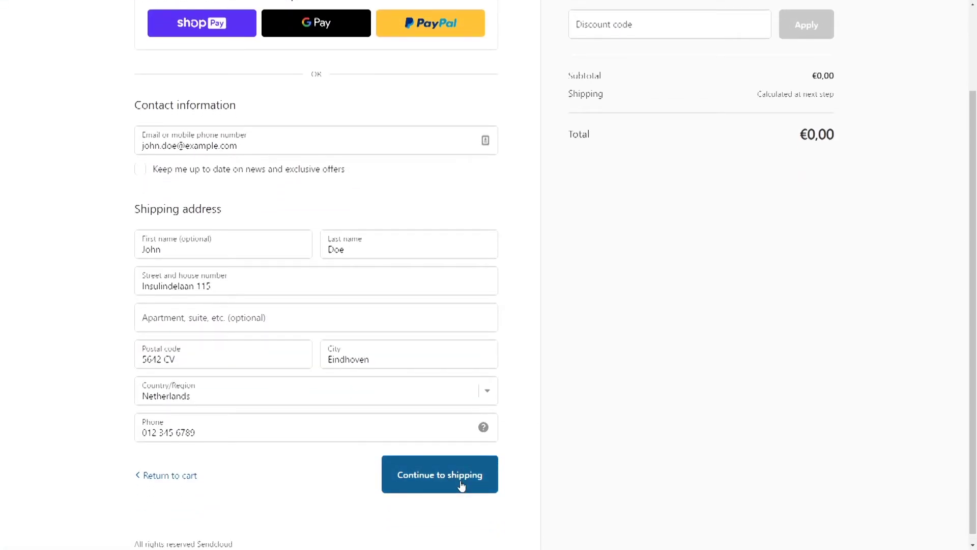
Ship with Service Point Delivery DPD, using the nearest Eindhoven DPD pickup point
{"action": "left_click", "coordinate": [461, 480]}
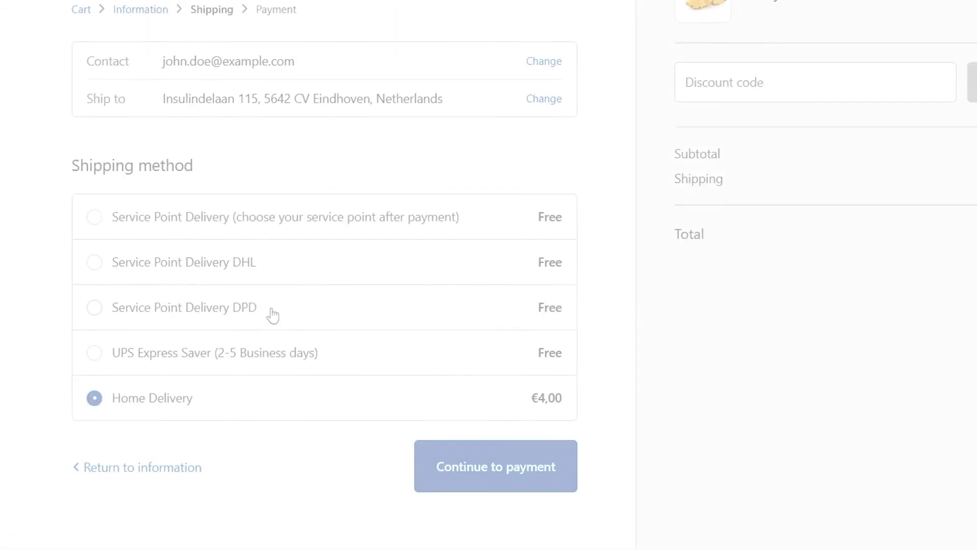
{"action": "left_click", "coordinate": [230, 317]}
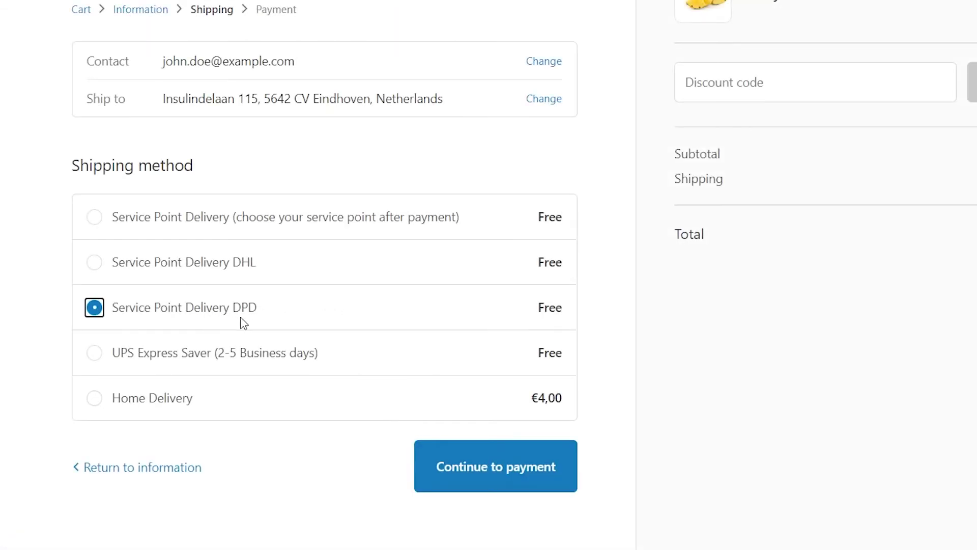
{"action": "left_click", "coordinate": [455, 467]}
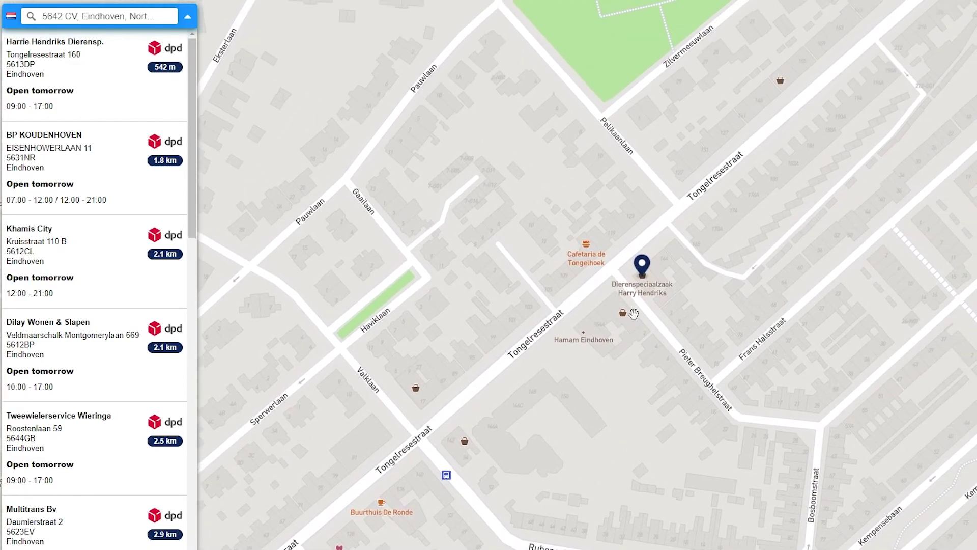
{"action": "left_click", "coordinate": [643, 267]}
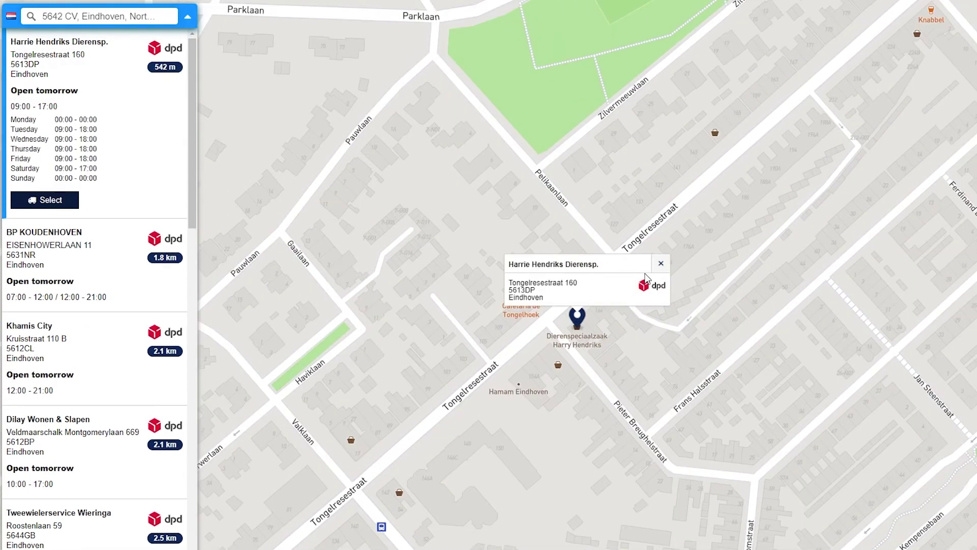
{"action": "left_click", "coordinate": [71, 211]}
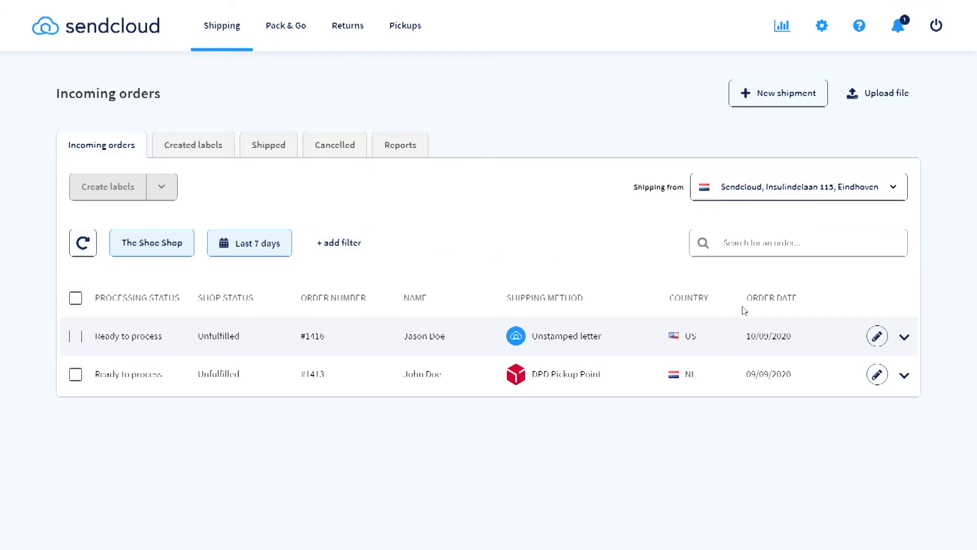
Expand John Doe's DPD Pickup Point order #1413 in Sendcloud's Incoming orders
{"action": "left_click", "coordinate": [904, 374]}
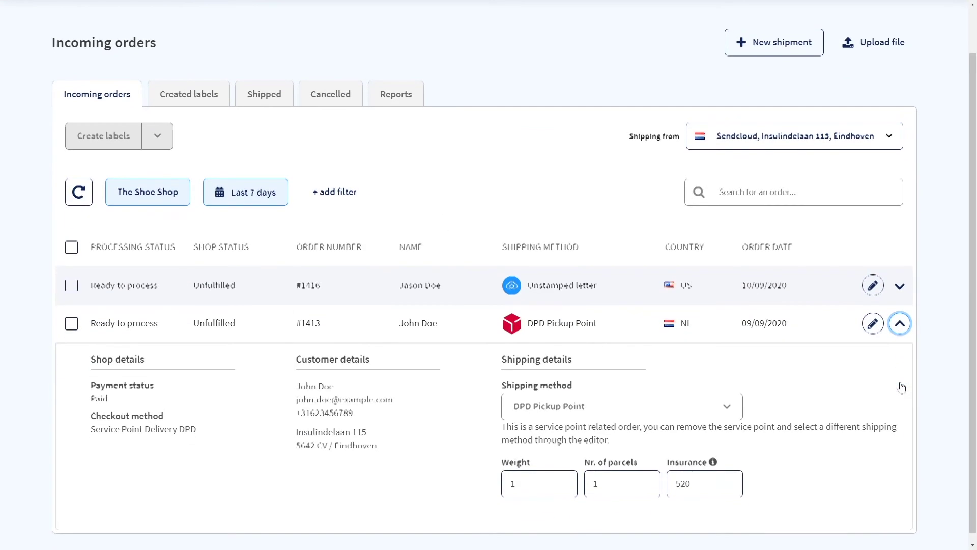